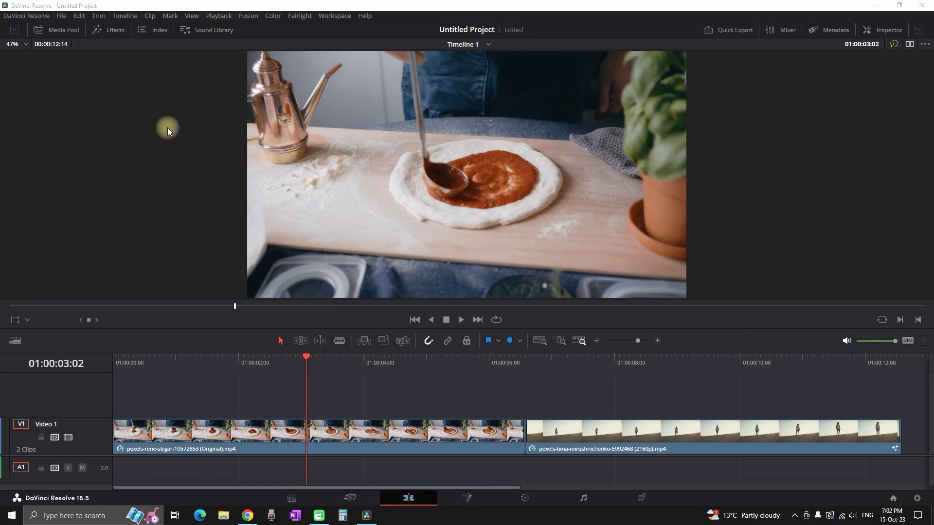
Open the Effects library to list Video Transitions such as Dissolve and Iris
left_click(98, 28)
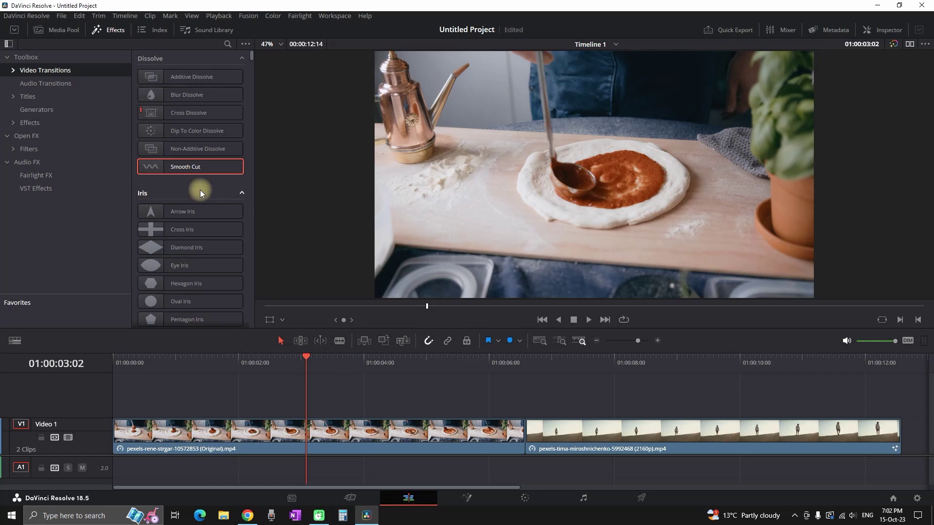
Drop a Cross Dissolve on the cut between the pizza and desert clips and play it back
left_click_drag(189, 113, 531, 428)
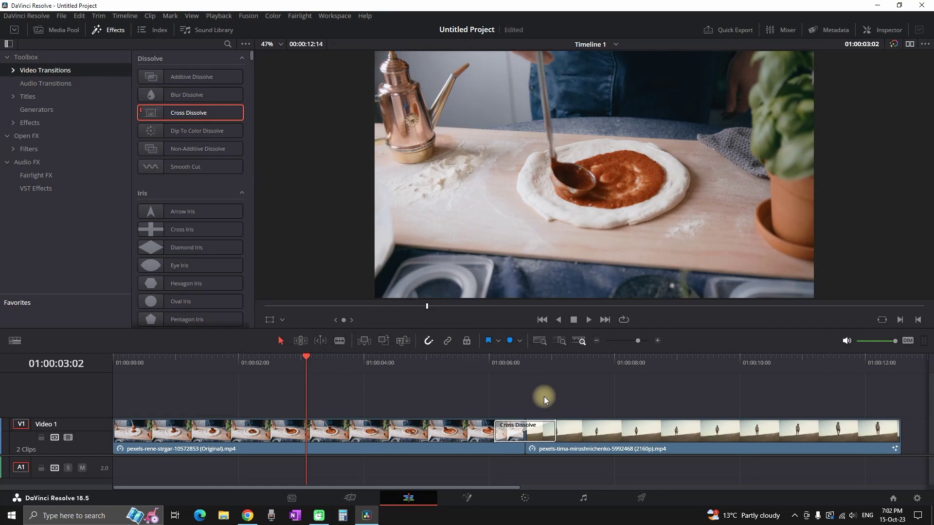
left_click(443, 360)
key("space")
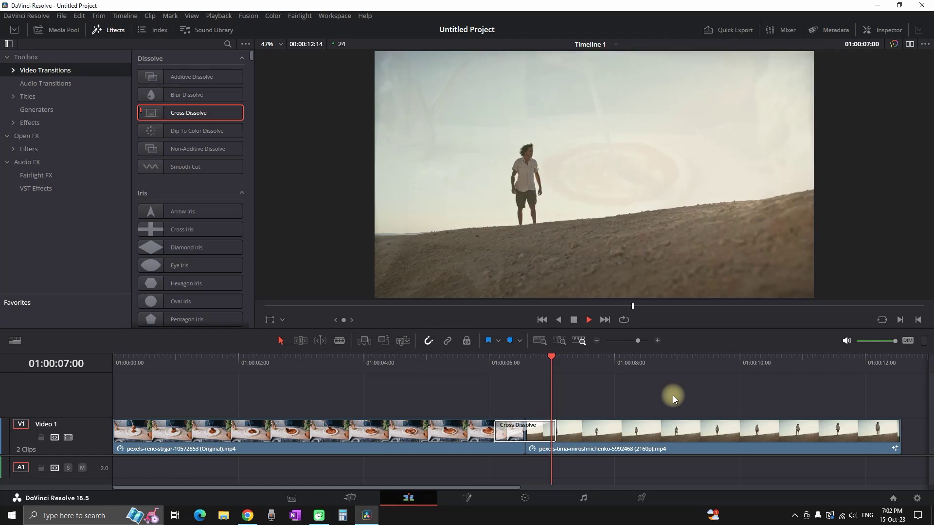
key("space")
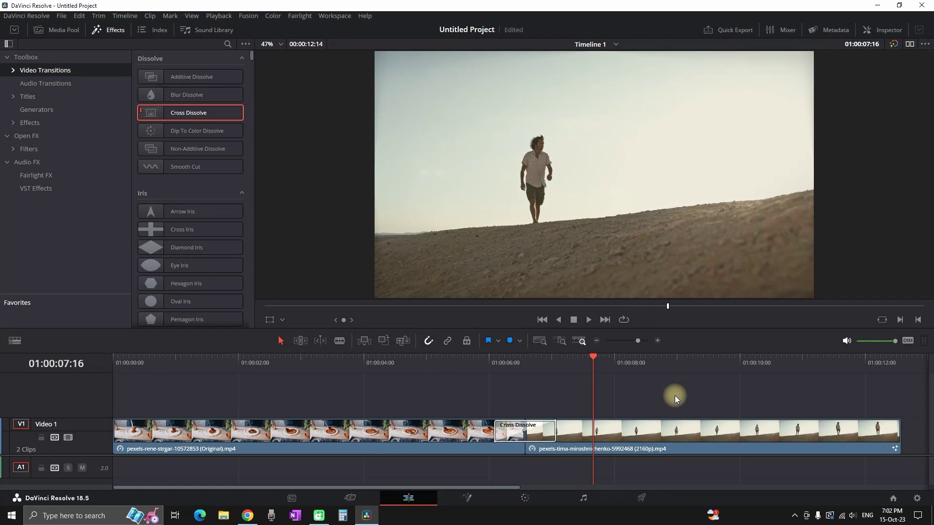
Select the Cross Dissolve on the timeline and bring up its context menu
left_click(505, 433)
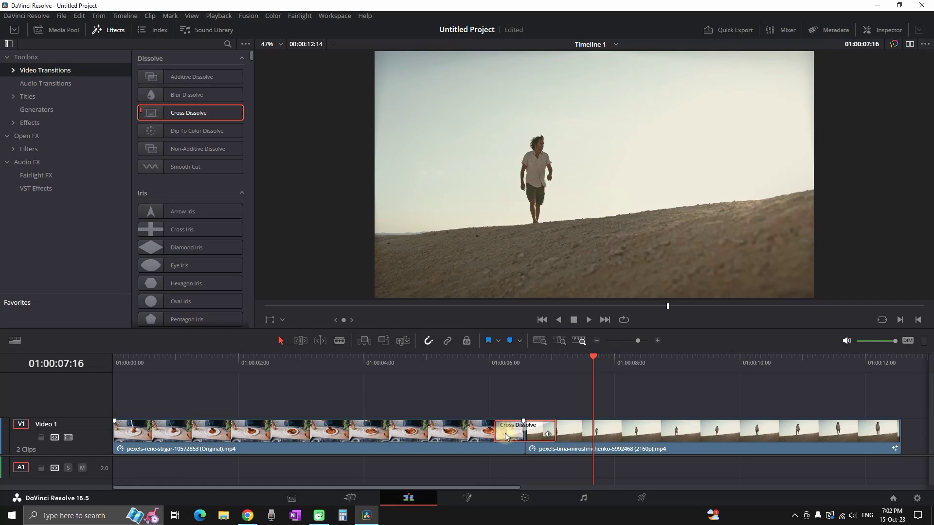
right_click(505, 433)
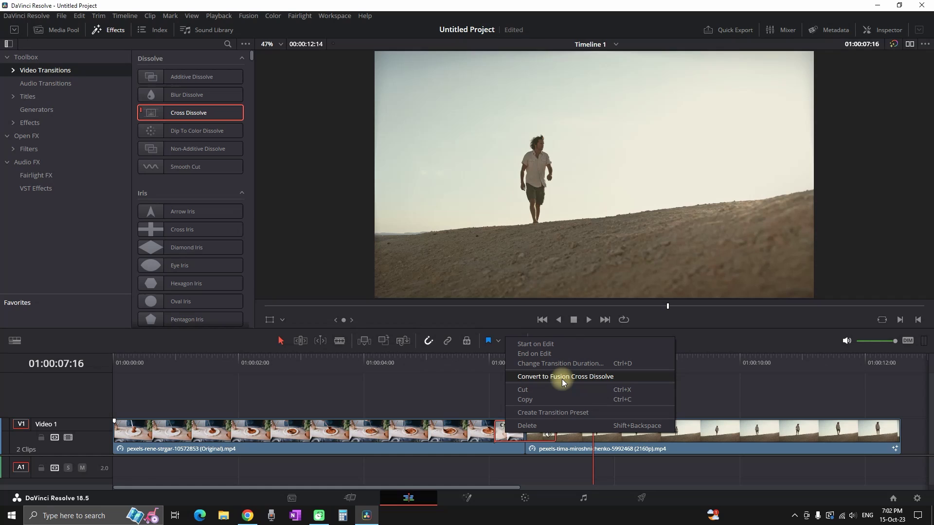
left_click(562, 377)
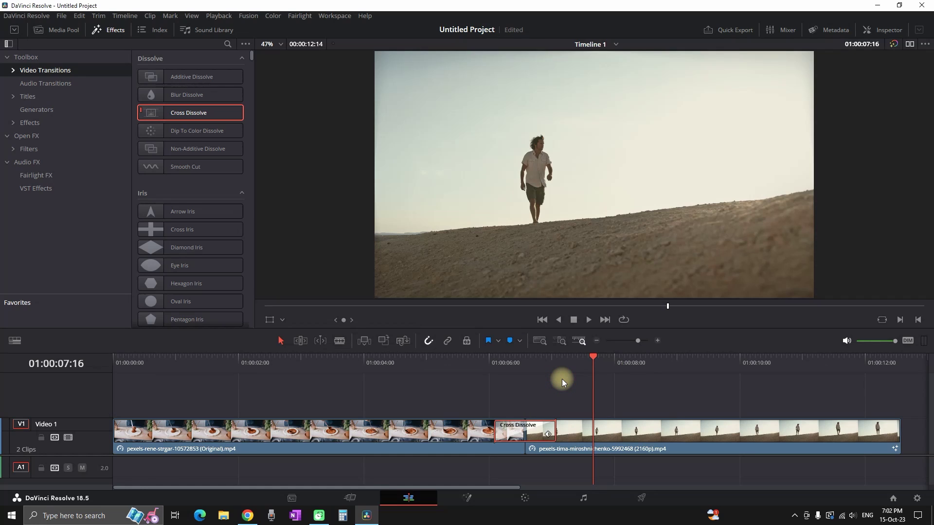
right_click(506, 433)
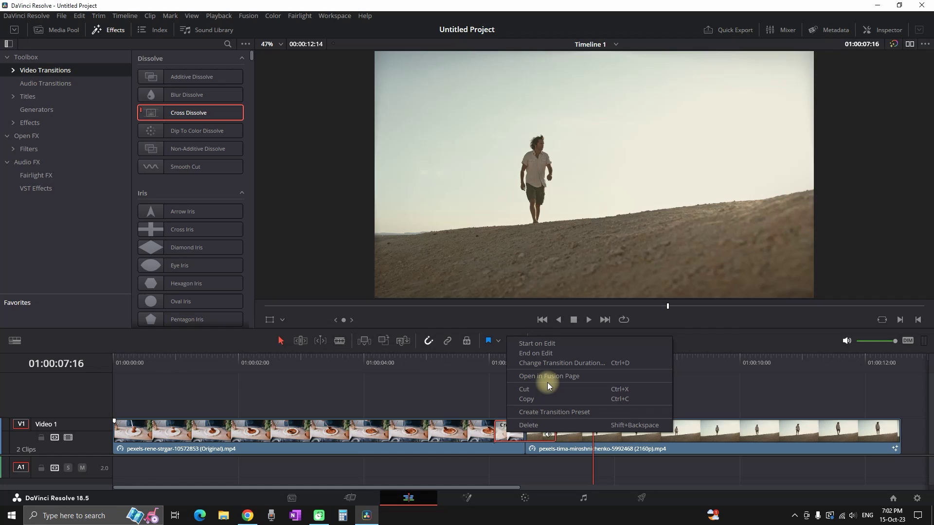
Open the transition in the Fusion page and move the CrossDissolve node into open space
left_click(558, 378)
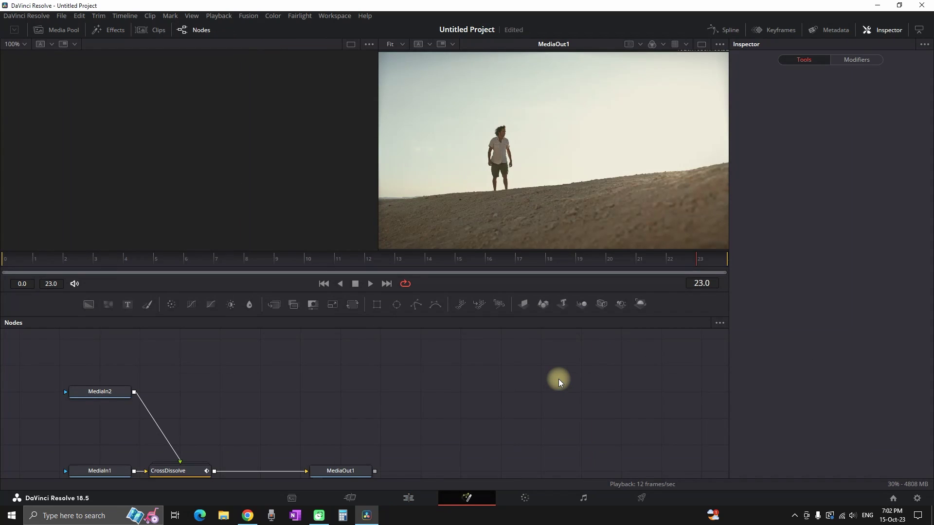
left_click_drag(485, 354, 224, 451)
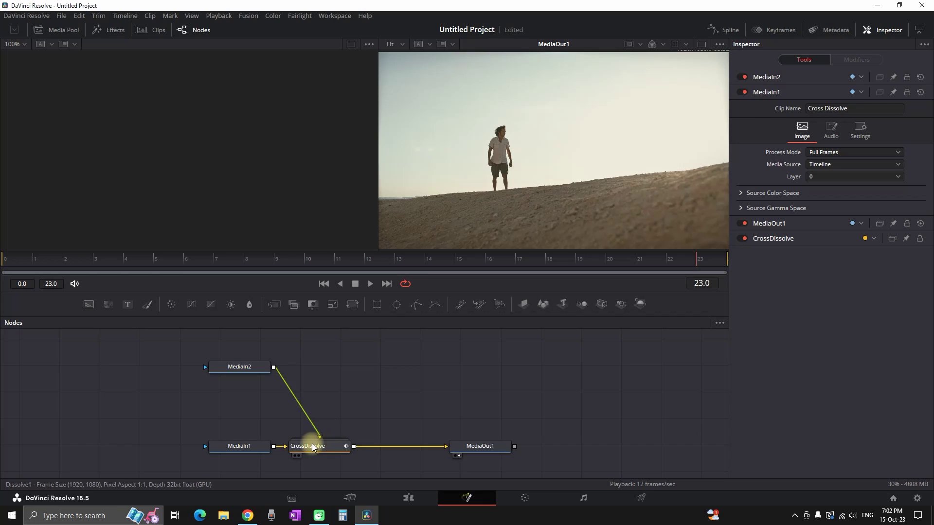
left_click_drag(313, 447, 327, 413)
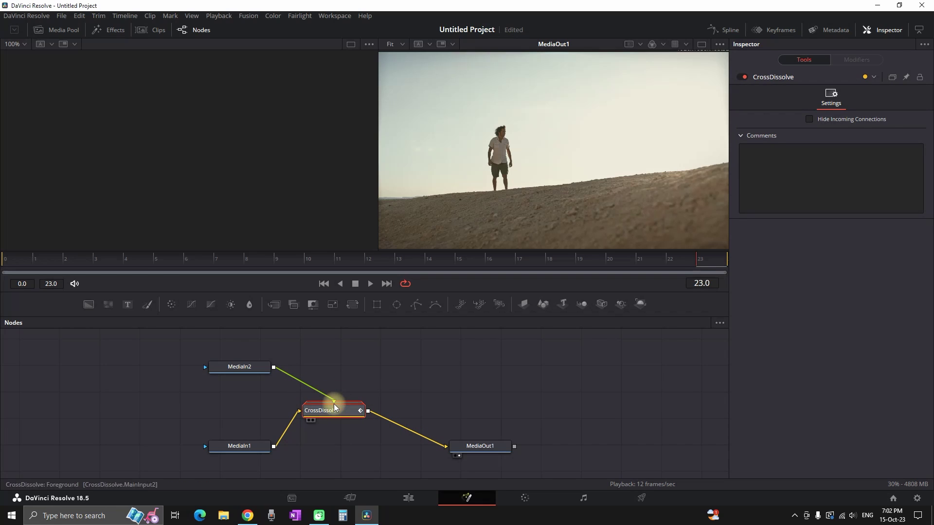
Expand the CrossDissolve group, enlarge its box, and select the Dissolve1 node
key("ctrl+e")
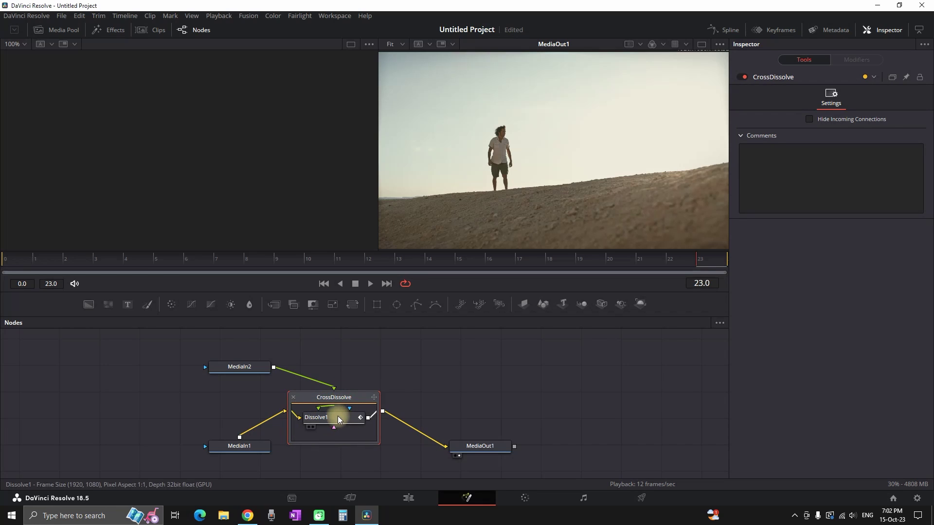
left_click_drag(379, 443, 436, 452)
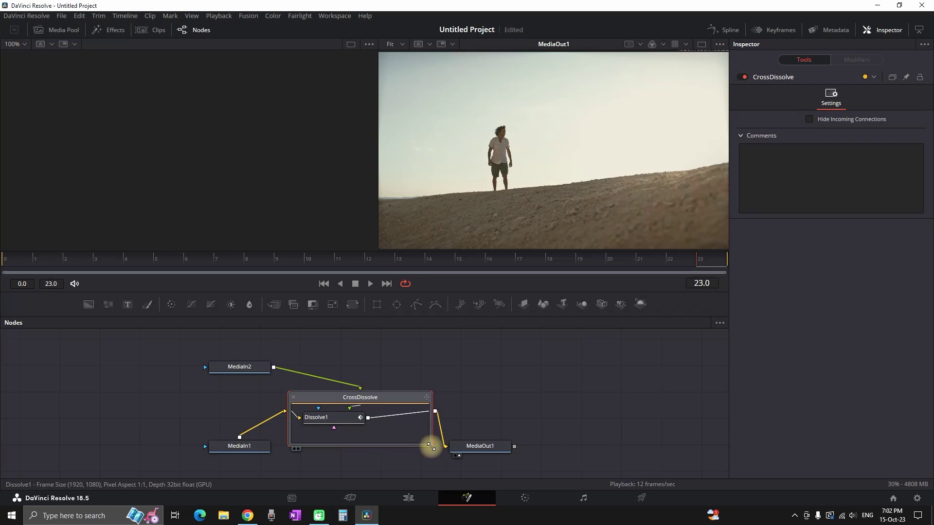
mouse_move(400, 397)
left_mouse_down()
mouse_move(402, 386)
mouse_move(397, 392)
left_mouse_up()
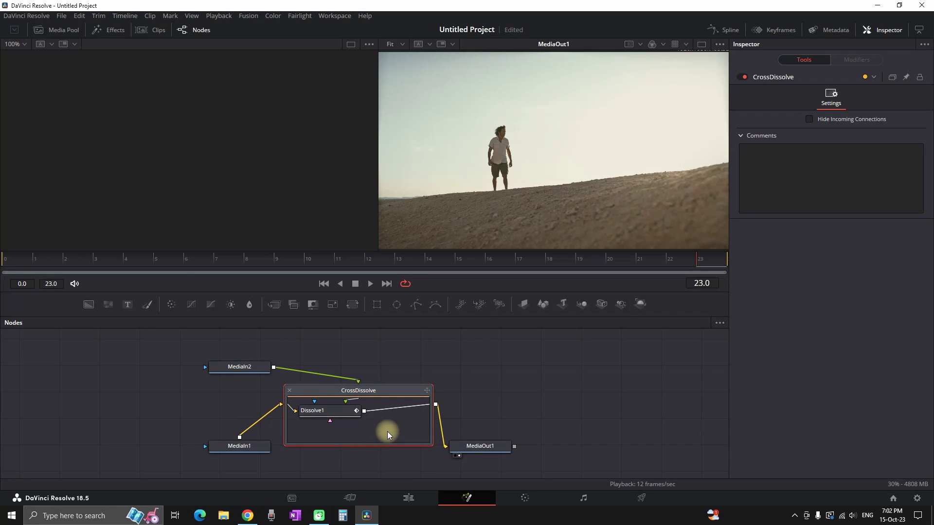
left_click(340, 413)
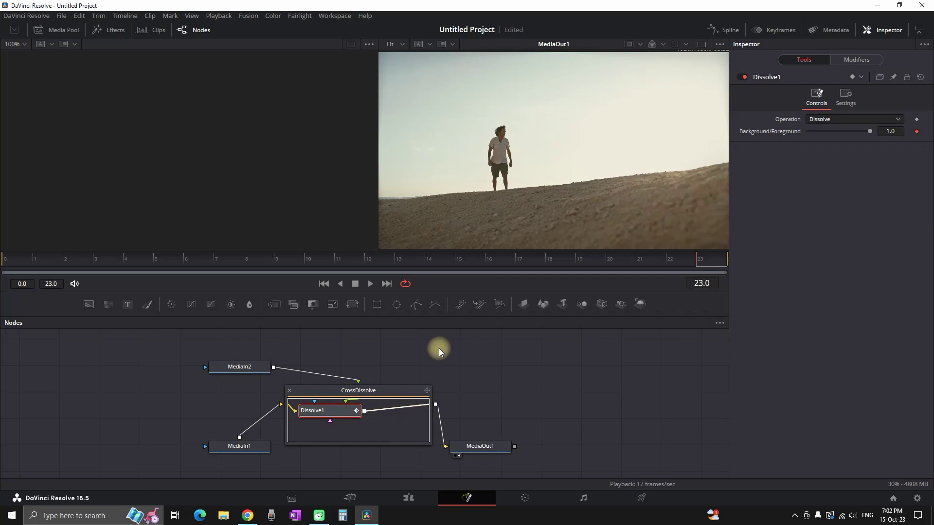
Add Ellipse1 to Dissolve1 with Soft Edge 0.1197 and Border Width -0.2
left_click(398, 306)
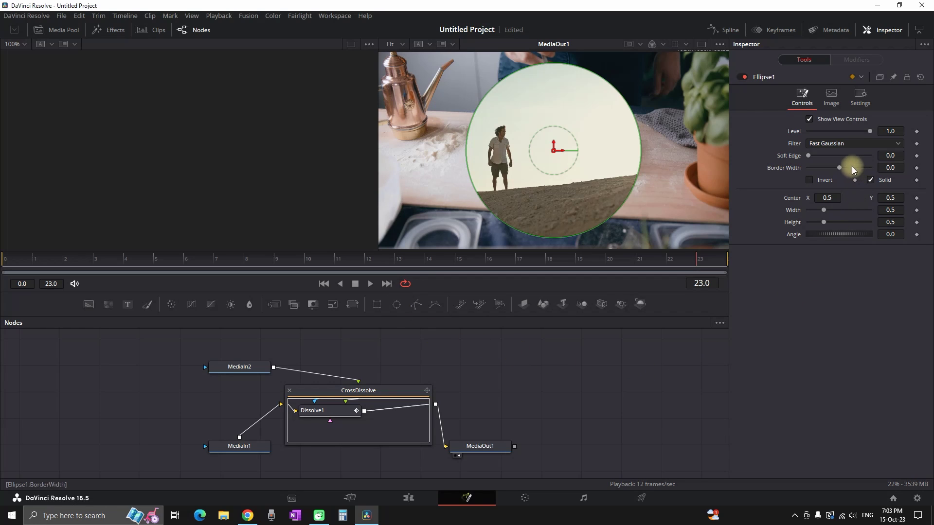
left_click_drag(808, 156, 846, 156)
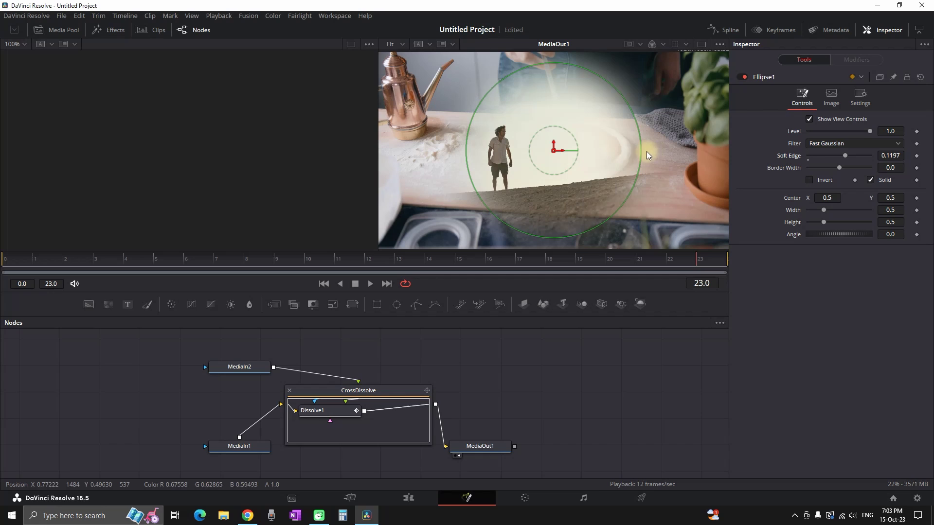
left_click_drag(641, 151, 694, 150)
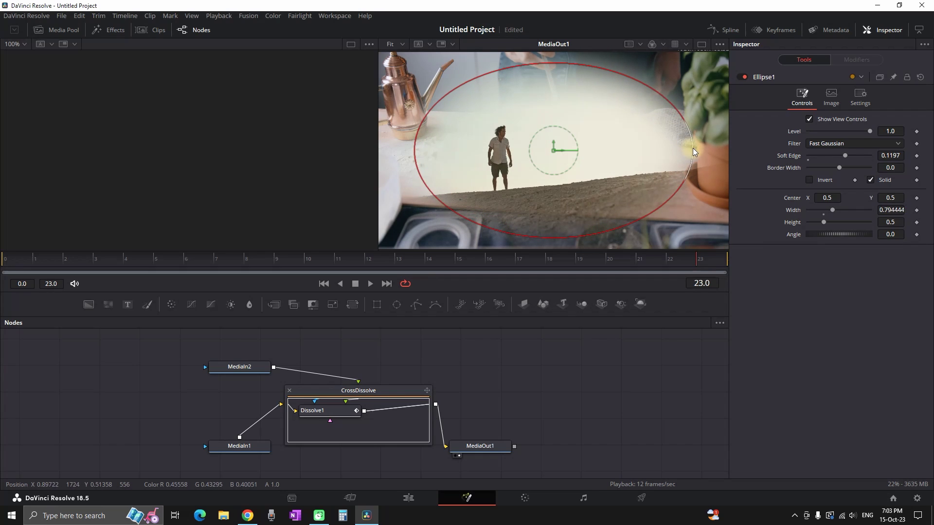
left_click_drag(890, 167, 904, 168)
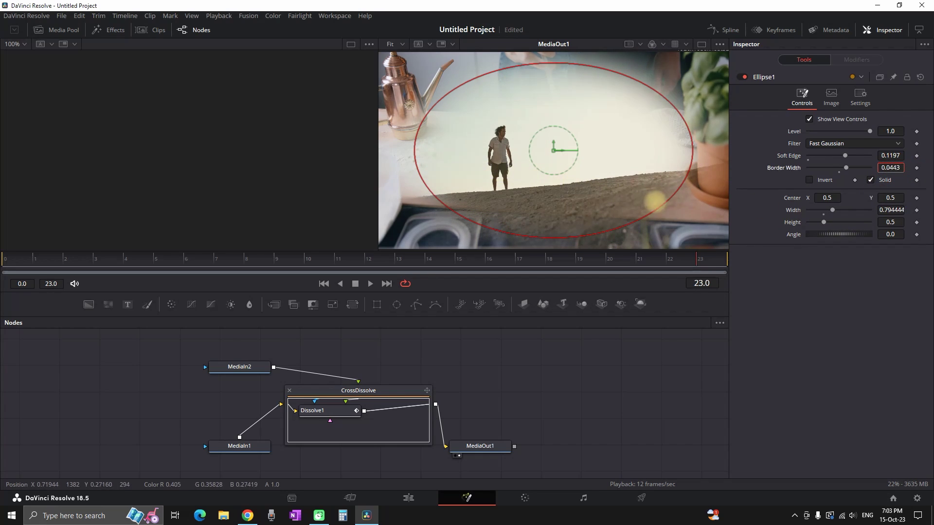
left_click_drag(664, 204, 20, 282)
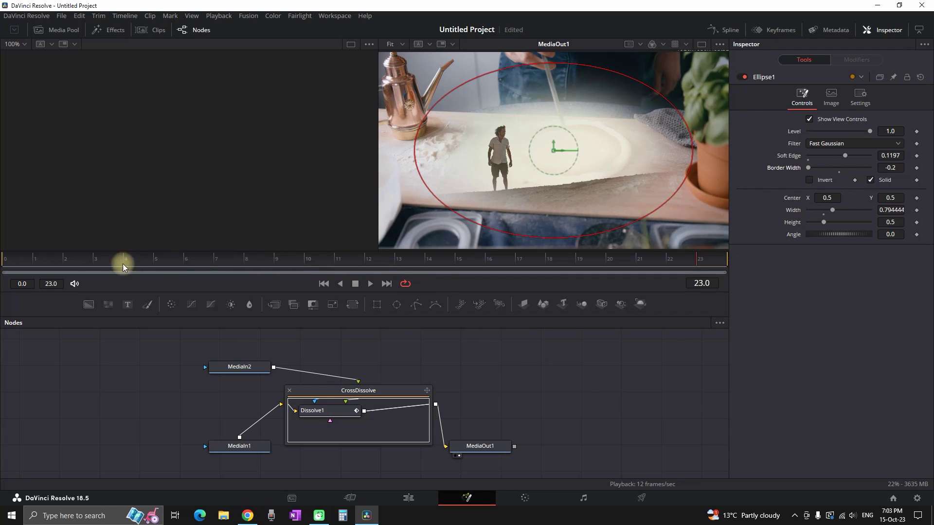
Keyframe a tiny ellipse Width and Height at frame 0 and preview the animation
left_click(10, 261)
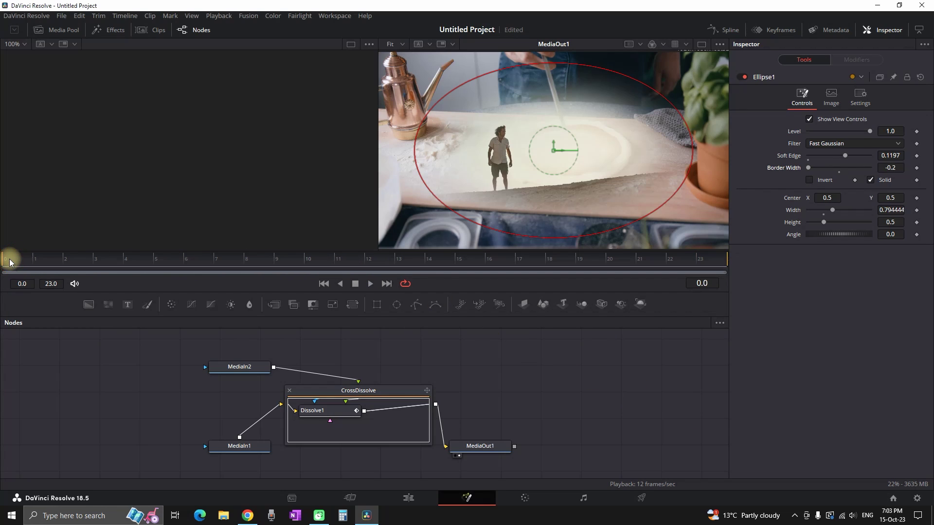
left_click_drag(840, 208, 802, 223)
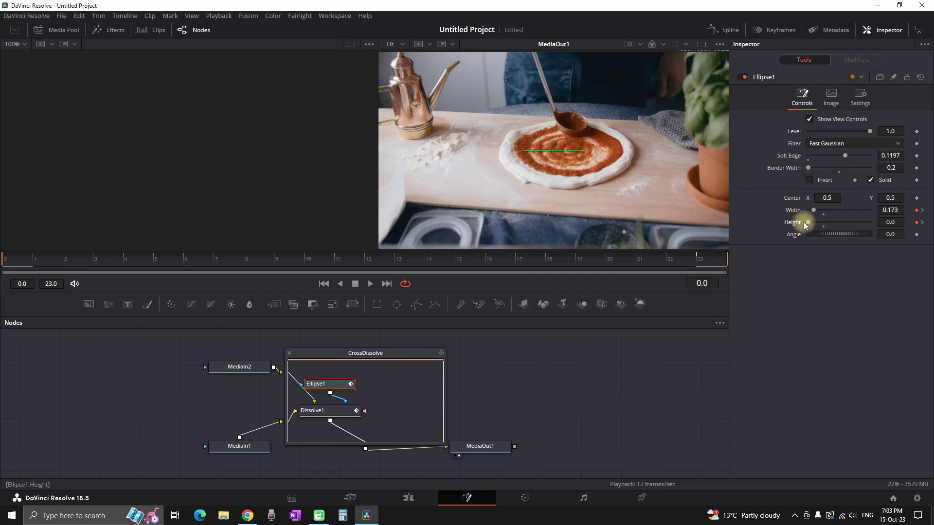
left_click(371, 283)
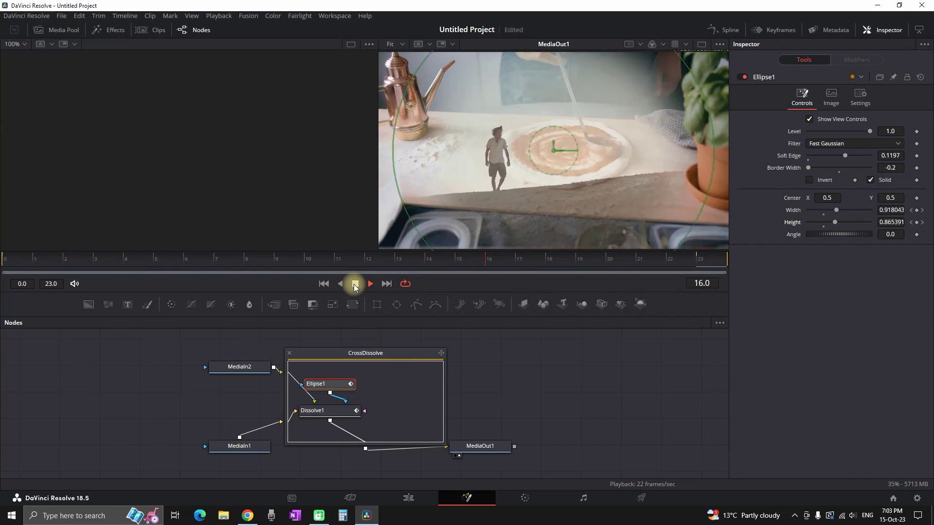
left_click(355, 284)
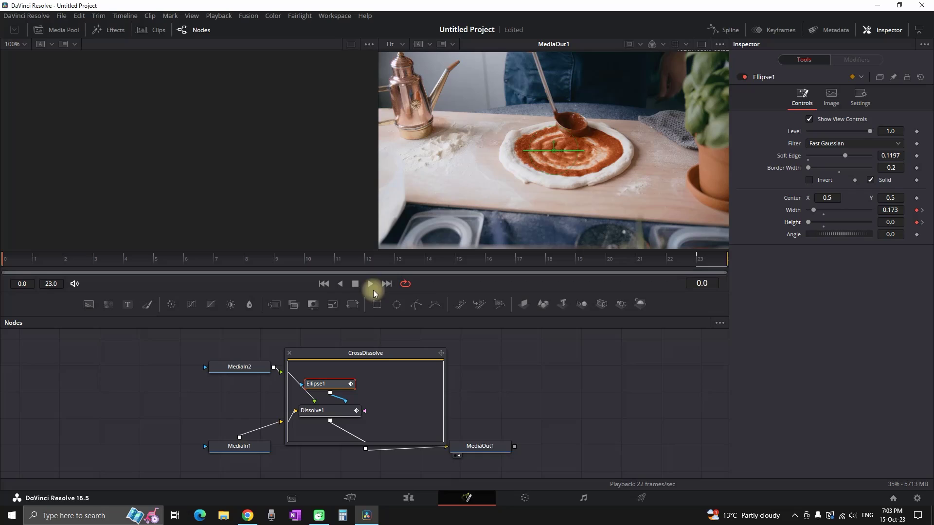
Return to the Edit page and play back the masked dissolve
left_click(409, 496)
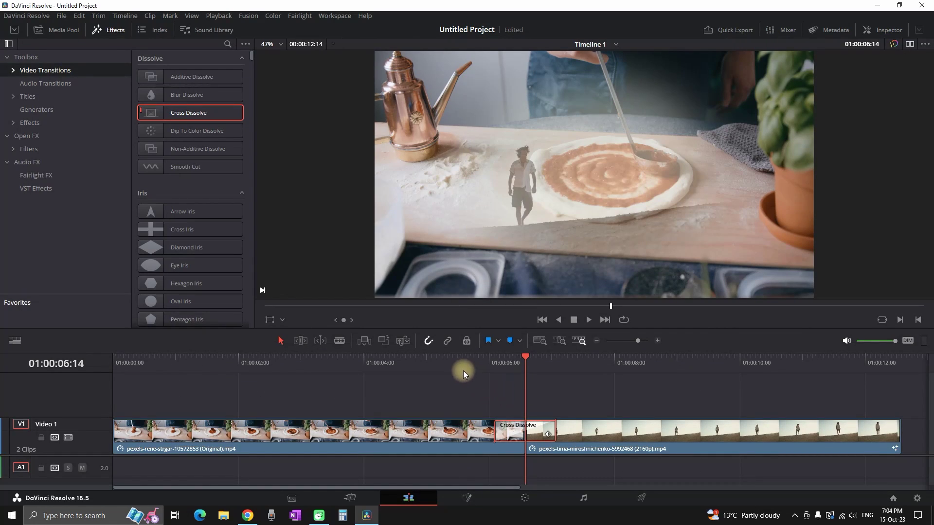
left_click(418, 370)
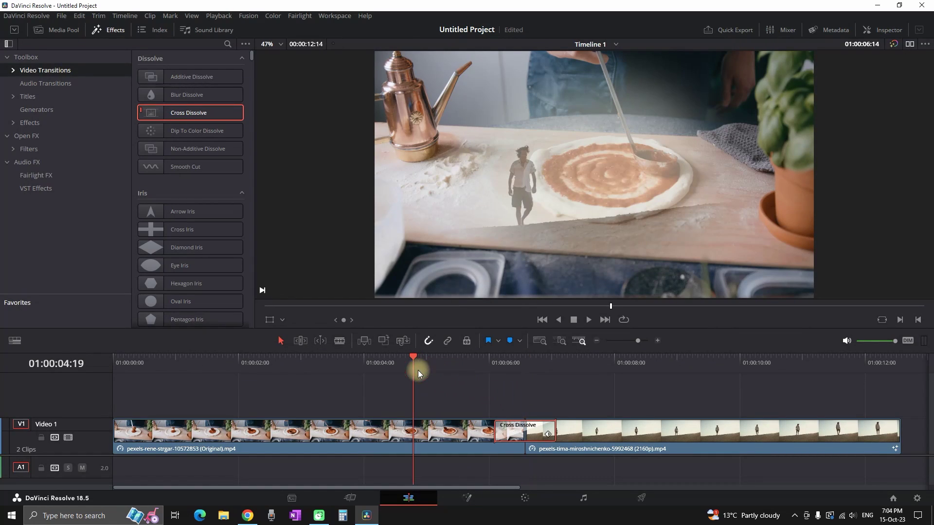
key("space")
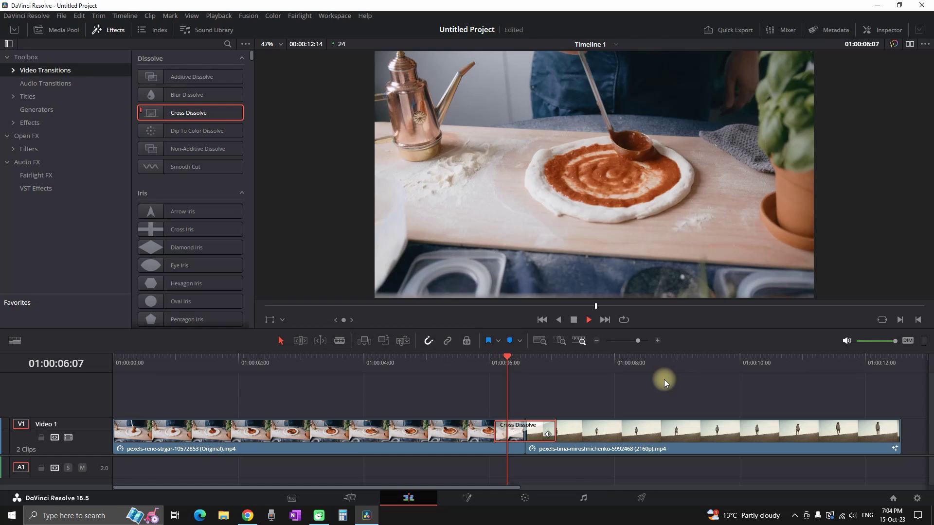
key("space")
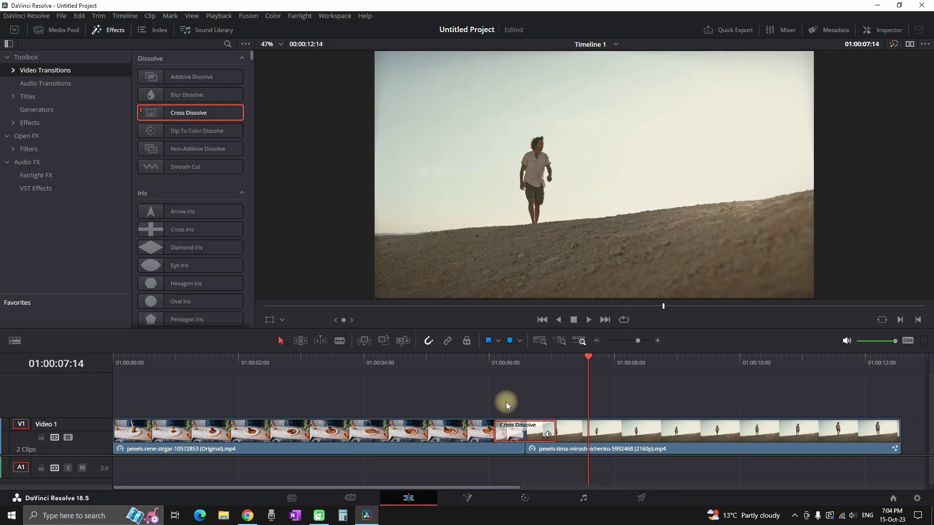
Save the Cross Dissolve as a transition preset named RANDOM DISSOLVE
right_click(507, 431)
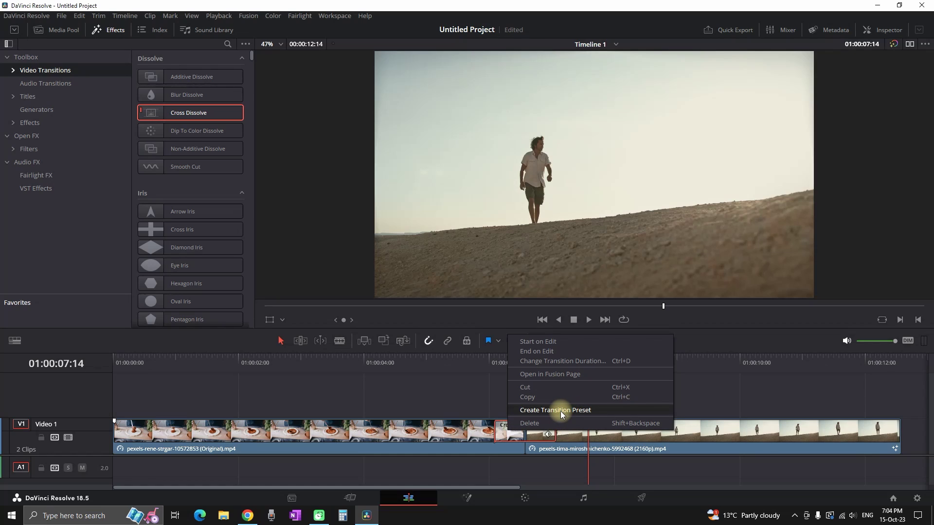
left_click(601, 412)
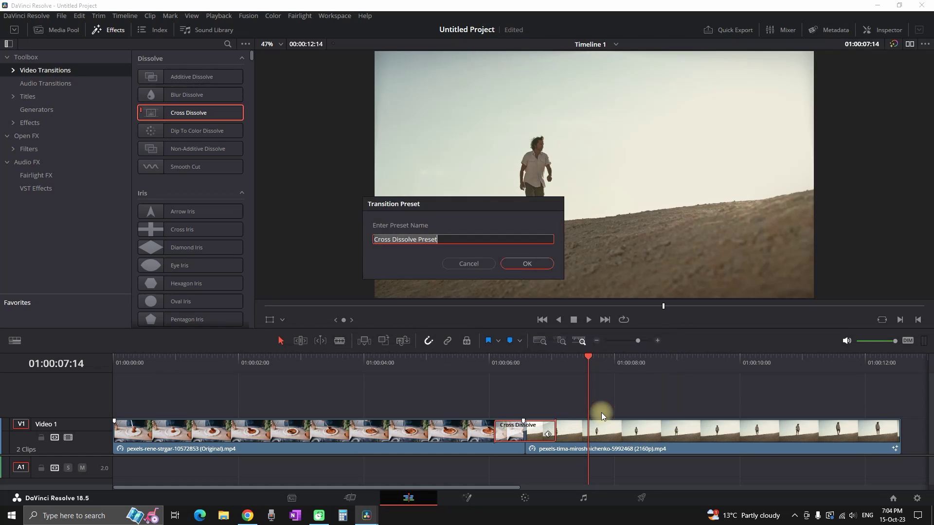
left_click(472, 240)
triple_click(472, 240)
type("RANDOM DISS")
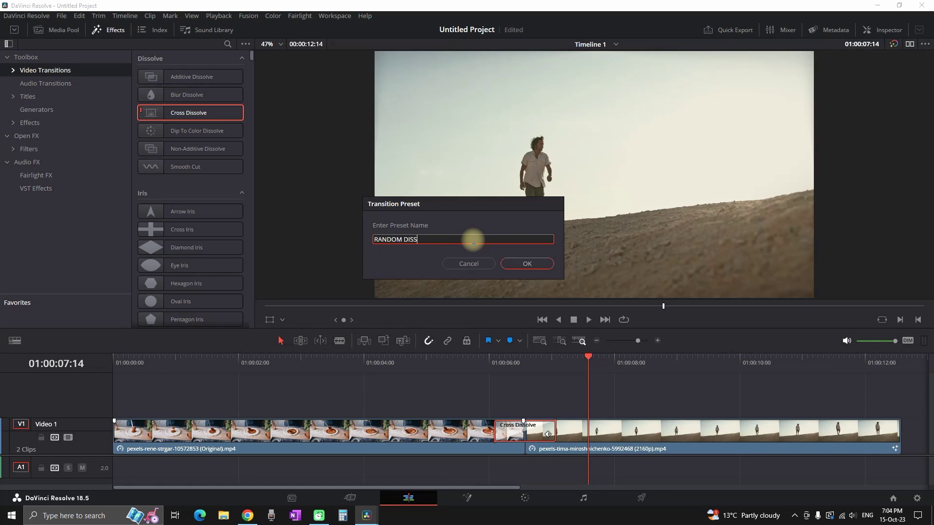
type("OLV")
type("E")
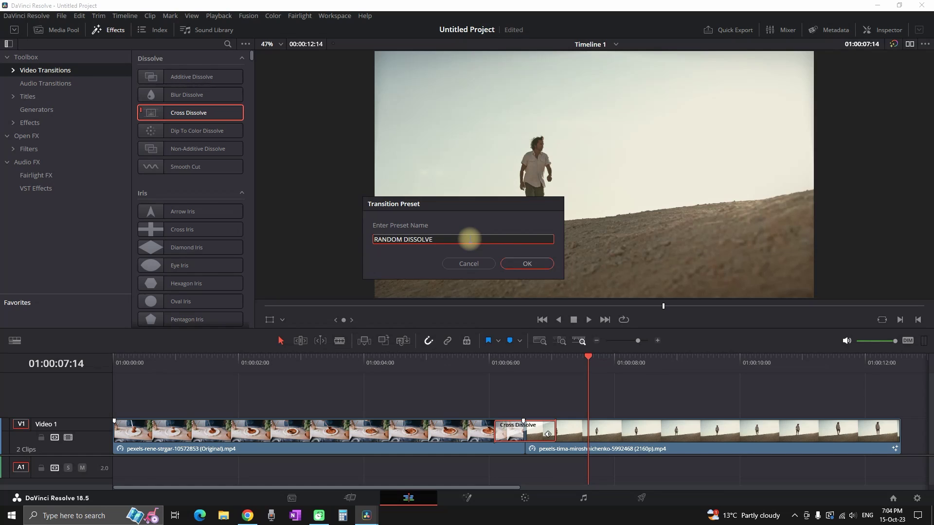
left_click(530, 265)
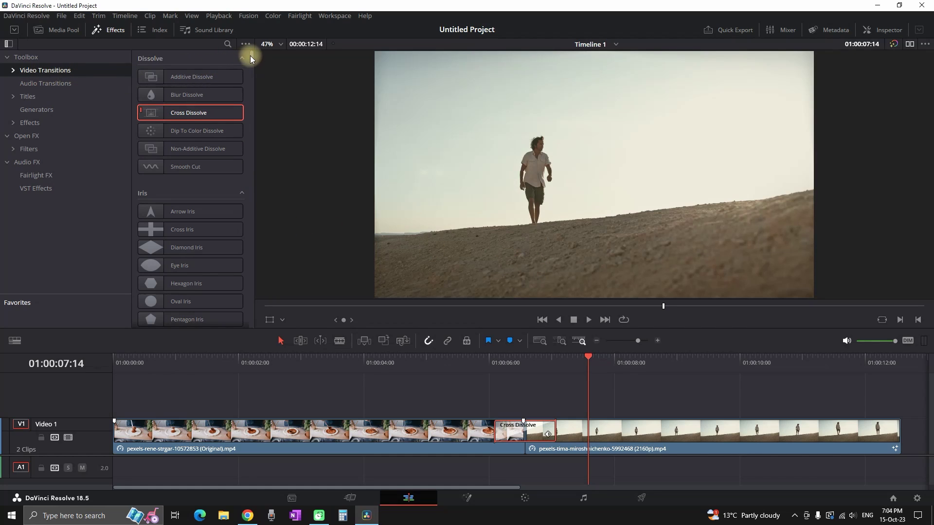
Delete the old Cross Dissolve and apply the User preset RANDOM DISSOLVE at the clip junction
left_click_drag(252, 55, 250, 64)
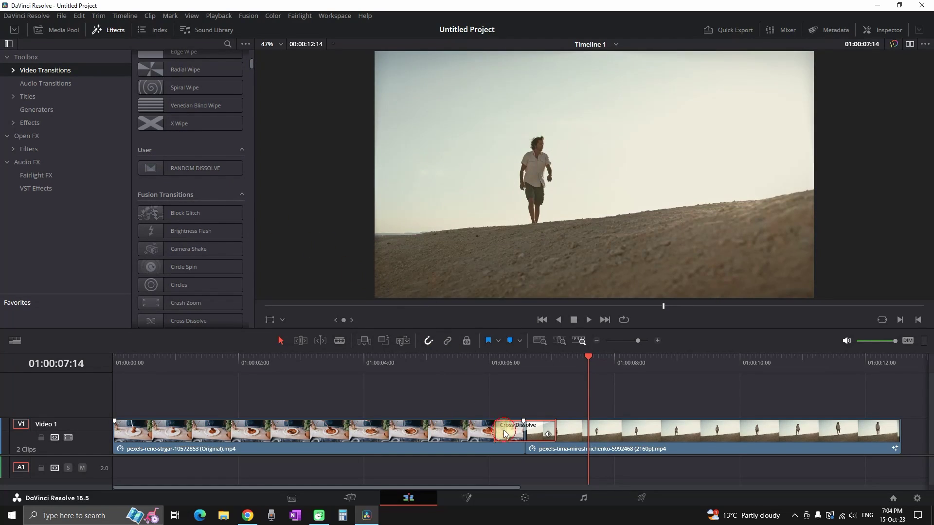
key("Delete")
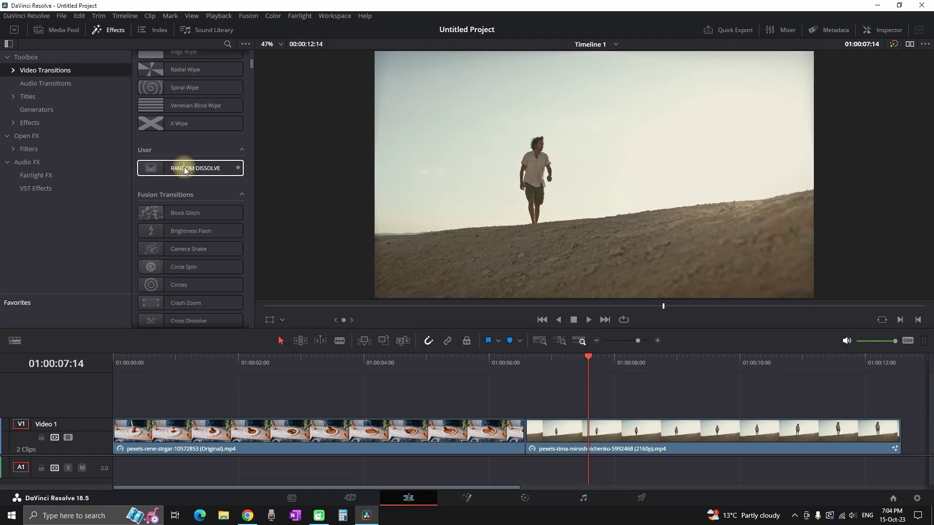
left_click_drag(187, 168, 520, 436)
Play back the new RANDOM DISSOLVE transition from just before the cut
left_click(408, 362)
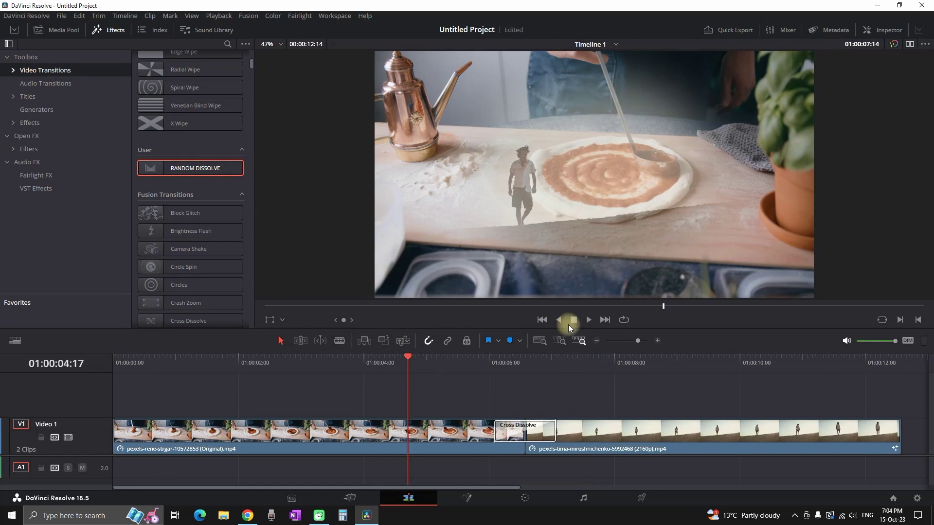
left_click(588, 319)
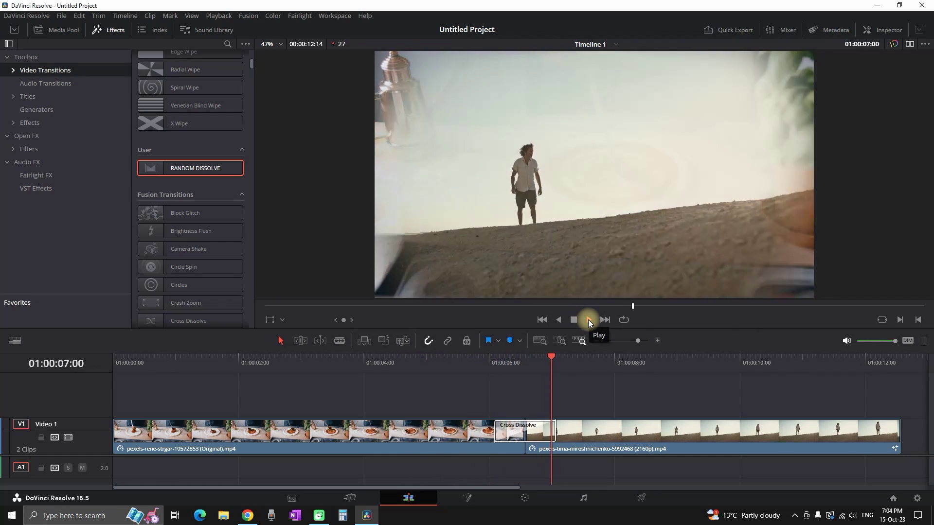
left_click(582, 320)
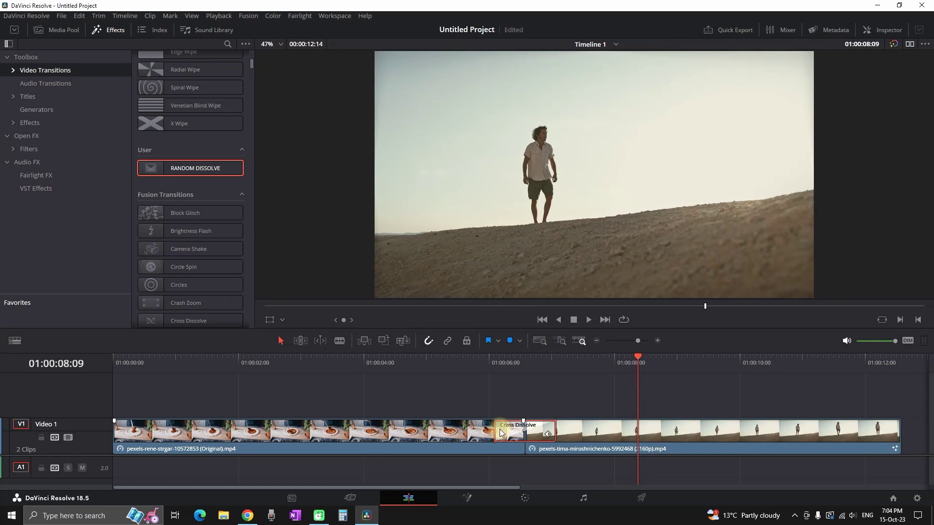
Reopen the transition in Fusion and bring up the CrossDissolve node's Settings menu
right_click(501, 431)
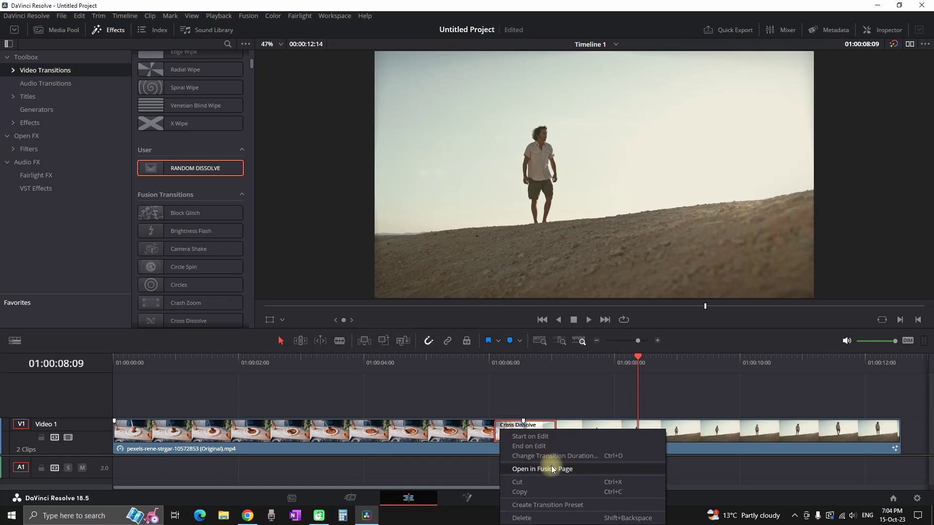
left_click(553, 469)
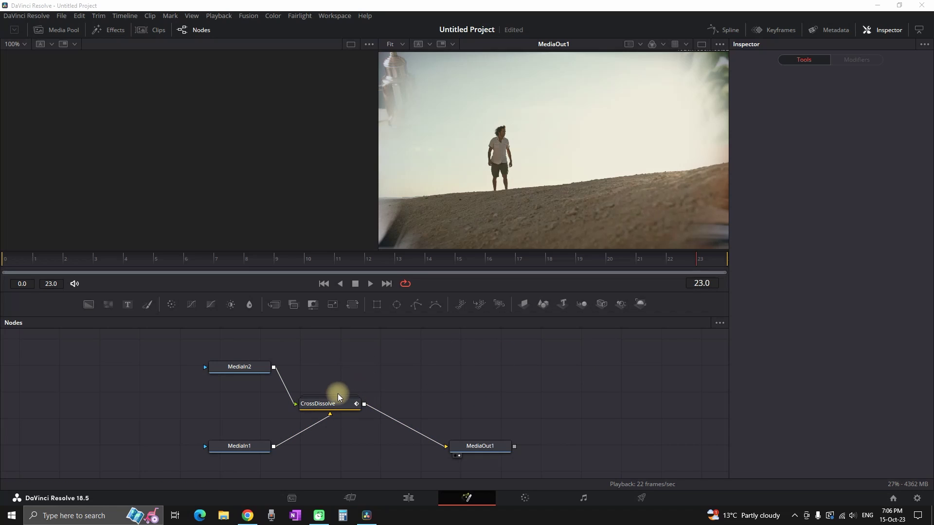
left_click(328, 403)
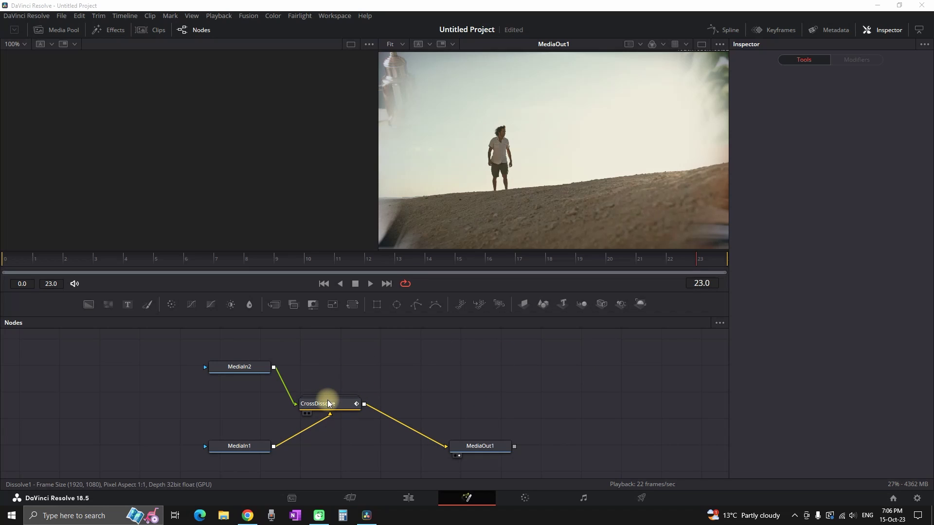
left_click(328, 404)
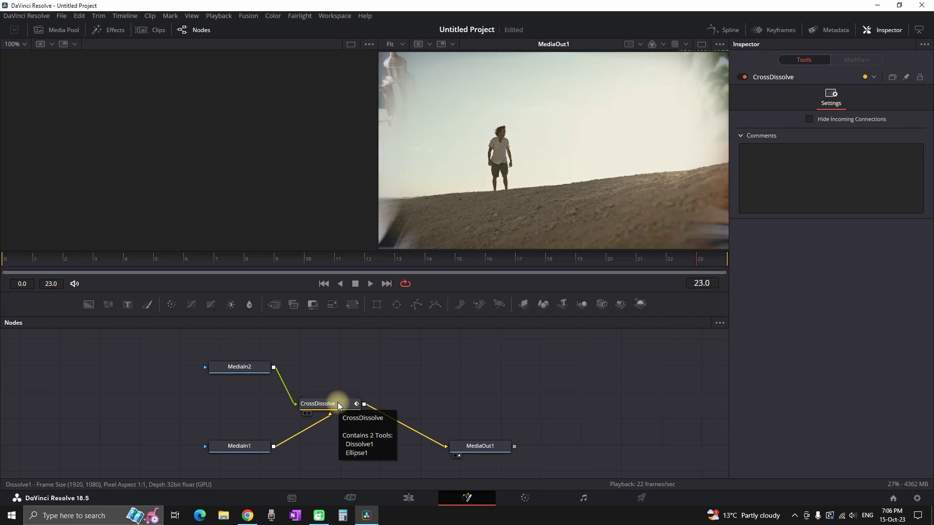
right_click(339, 405)
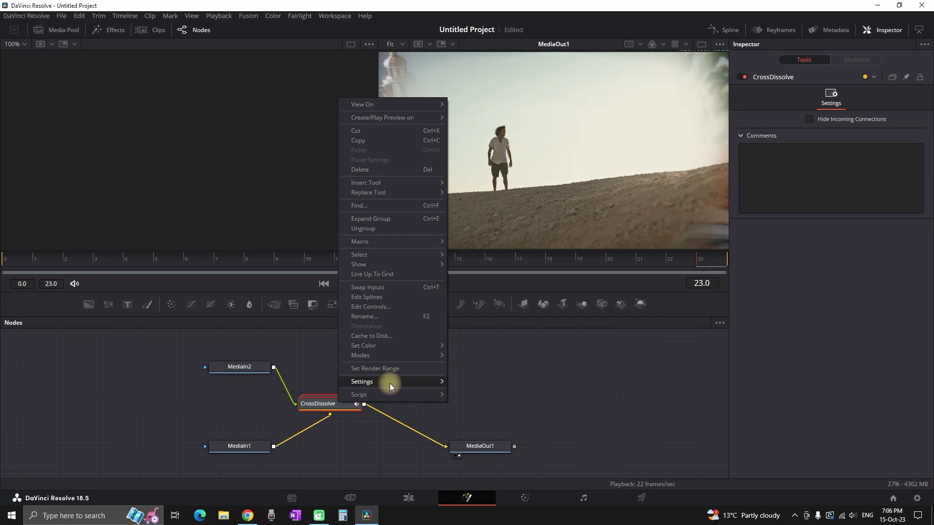
mouse_move(393, 387)
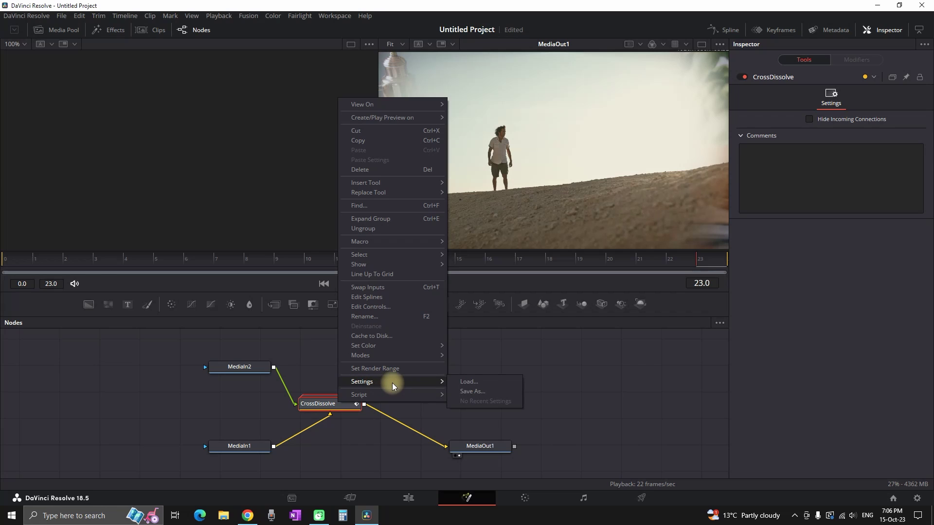
Choose Save As and name the settings file RandomDissolve.setting on the Desktop
left_click(497, 392)
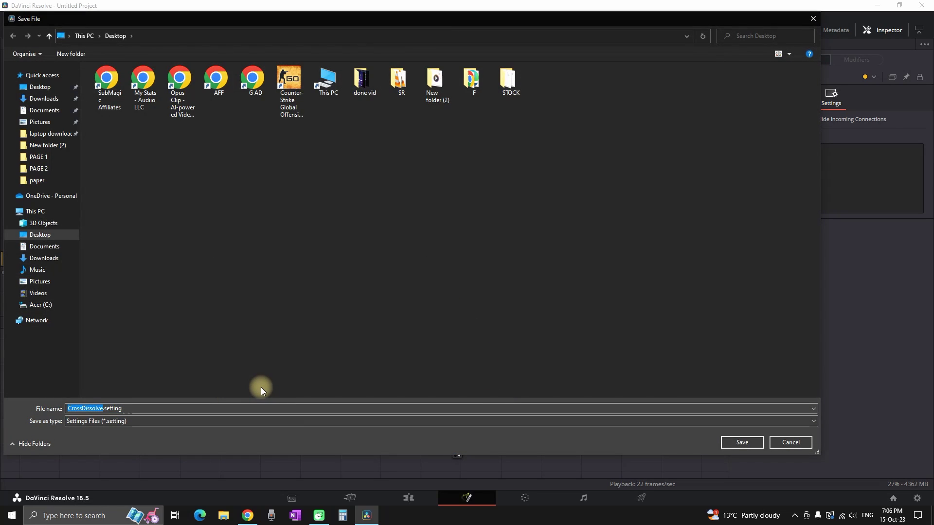
type("Random")
left_click(742, 442)
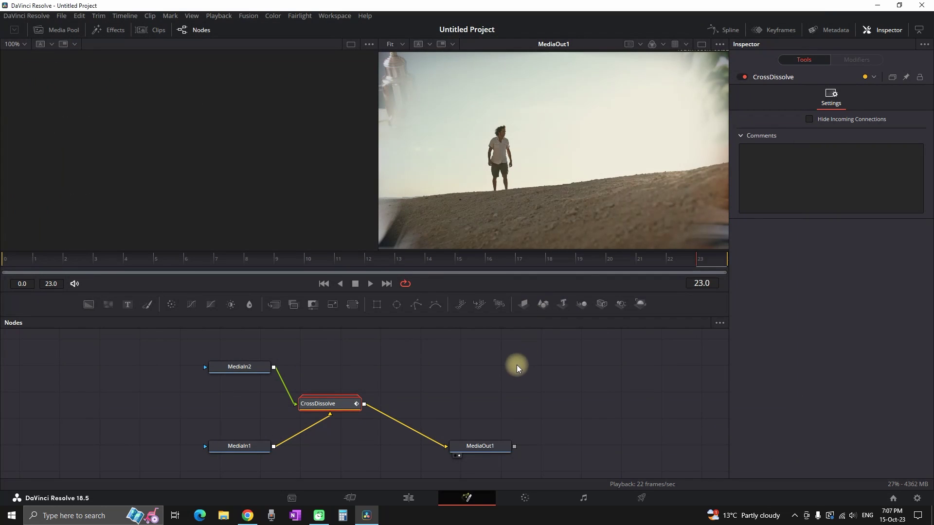